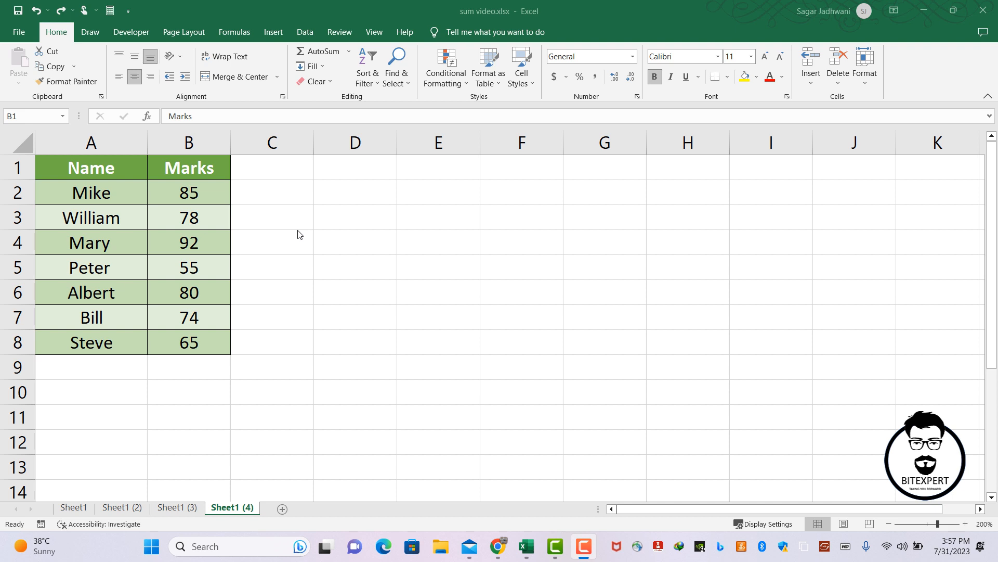
Review the names and marks in the table, checking the individual marks in B2:B8.
left_click(182, 199)
left_click_drag(180, 207, 199, 342)
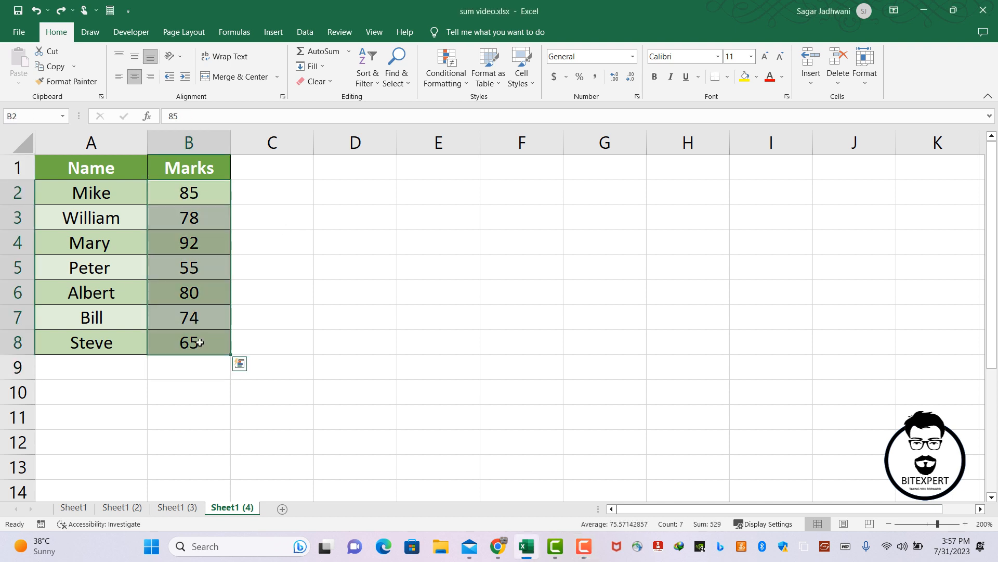
left_click(280, 306)
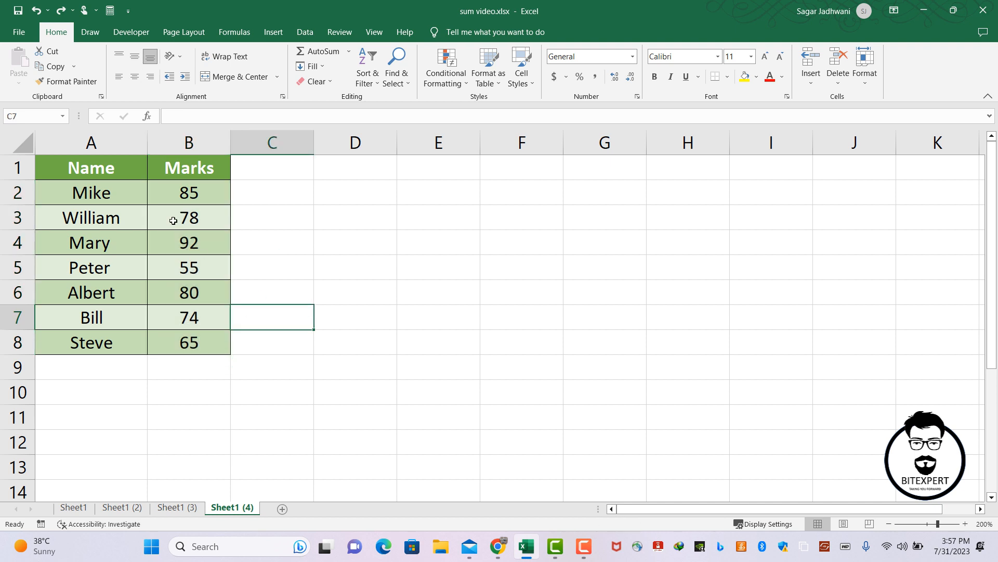
left_click_drag(114, 158, 205, 339)
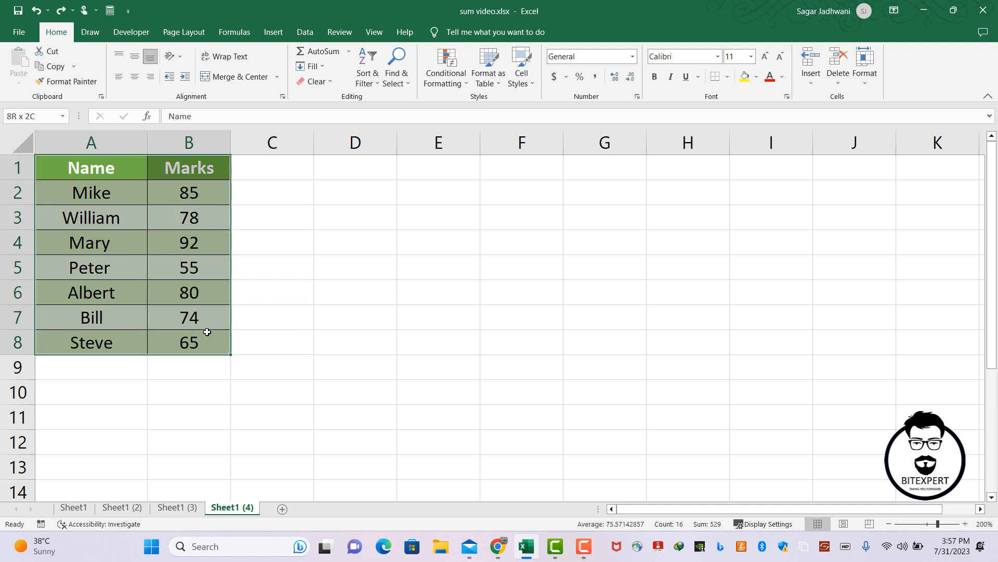
left_click(128, 167)
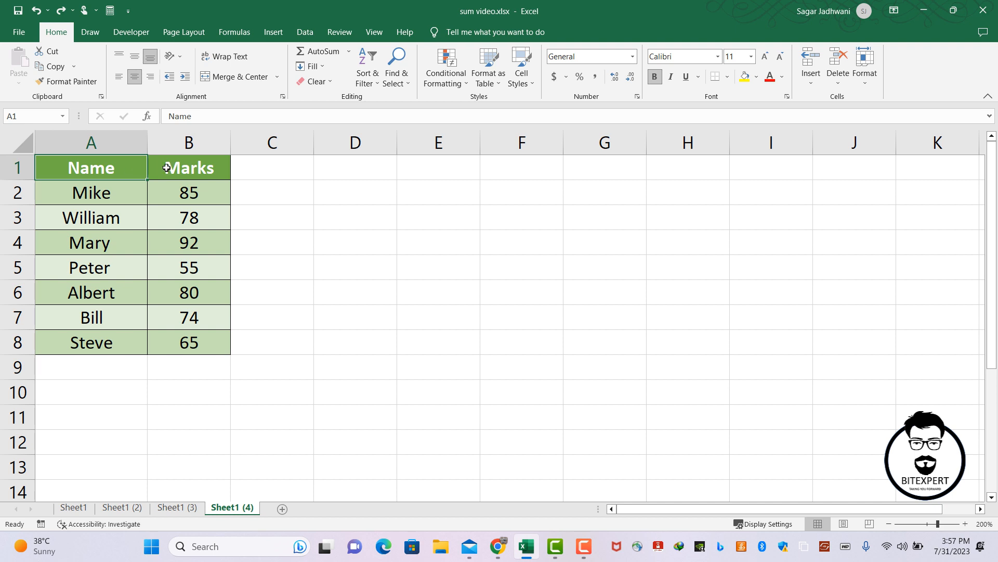
left_click(169, 168)
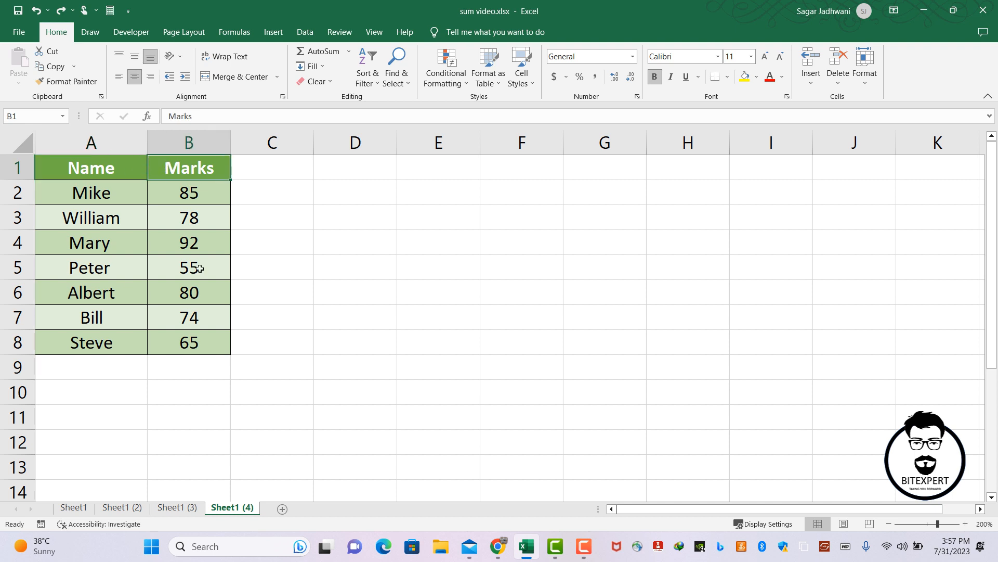
left_click_drag(176, 194, 183, 338)
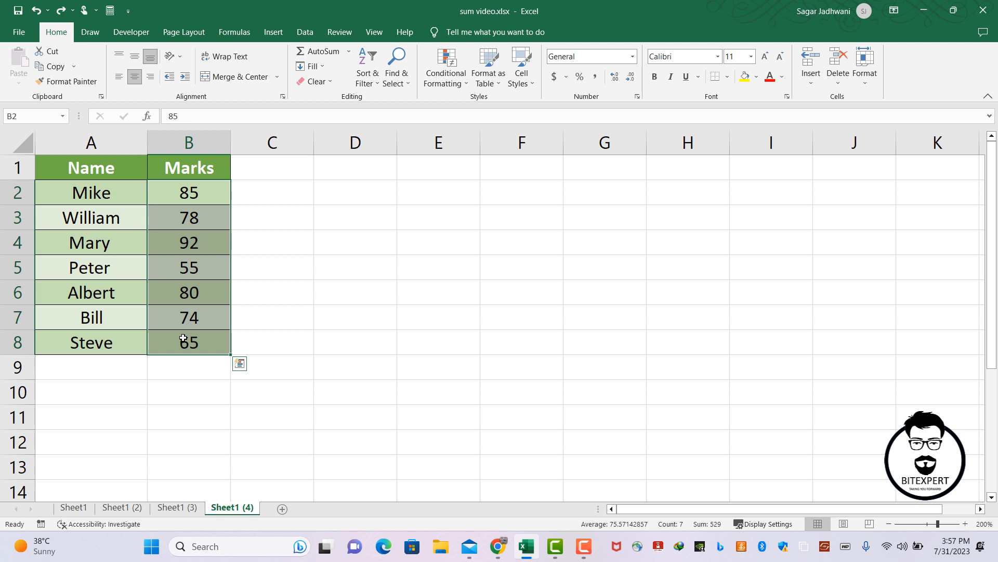
left_click(198, 202)
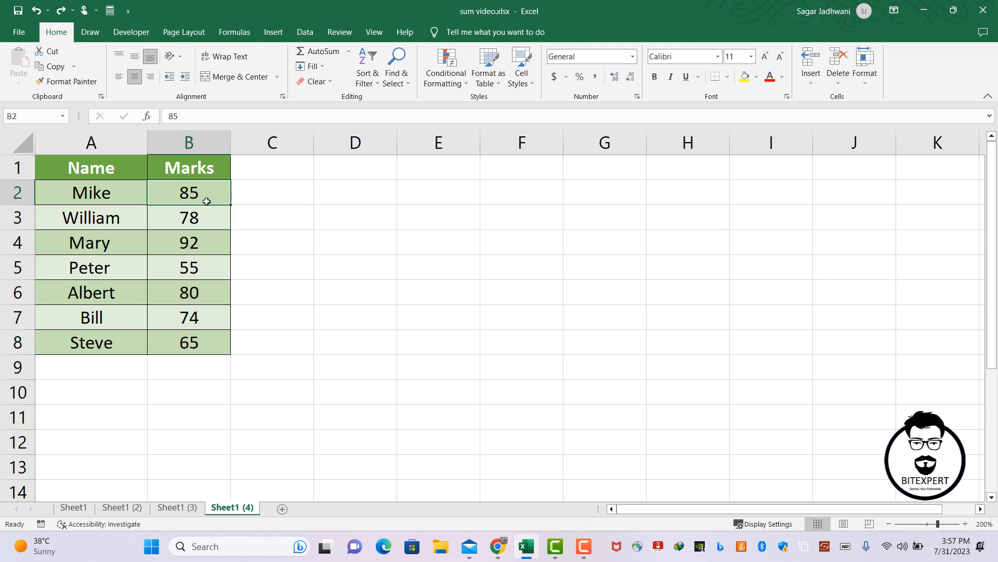
left_click(359, 231)
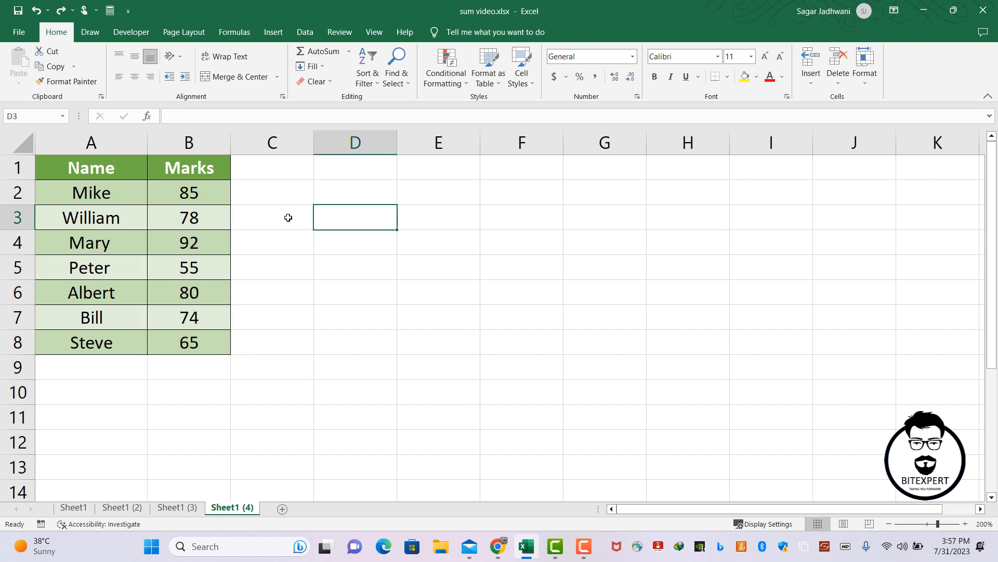
left_click(218, 217)
left_click(209, 244)
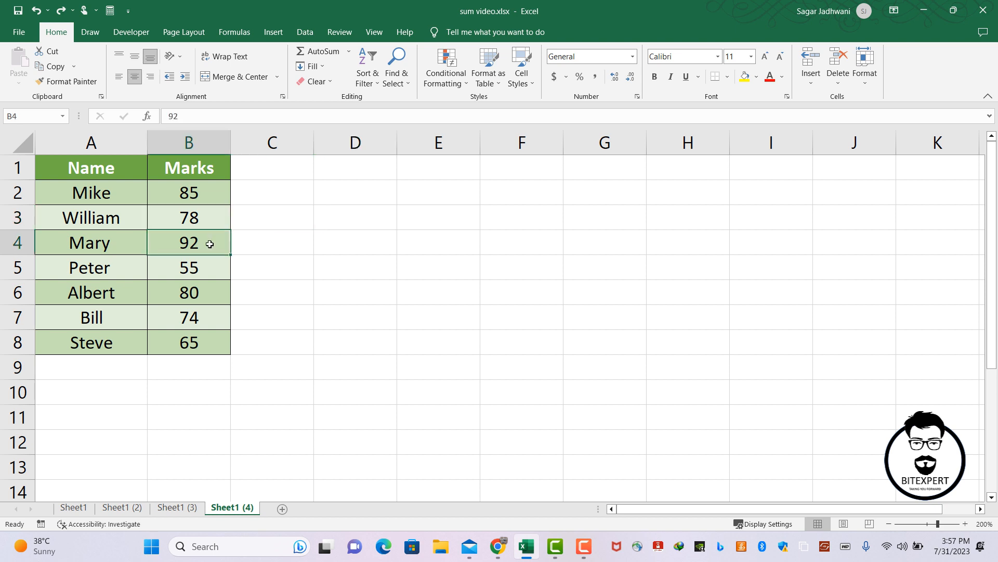
left_click(206, 262)
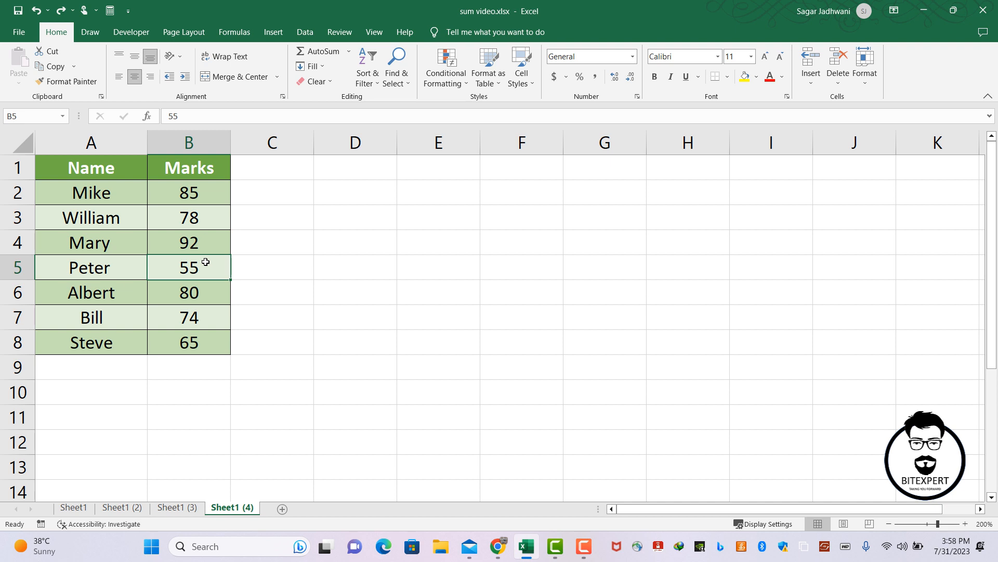
left_click(205, 243)
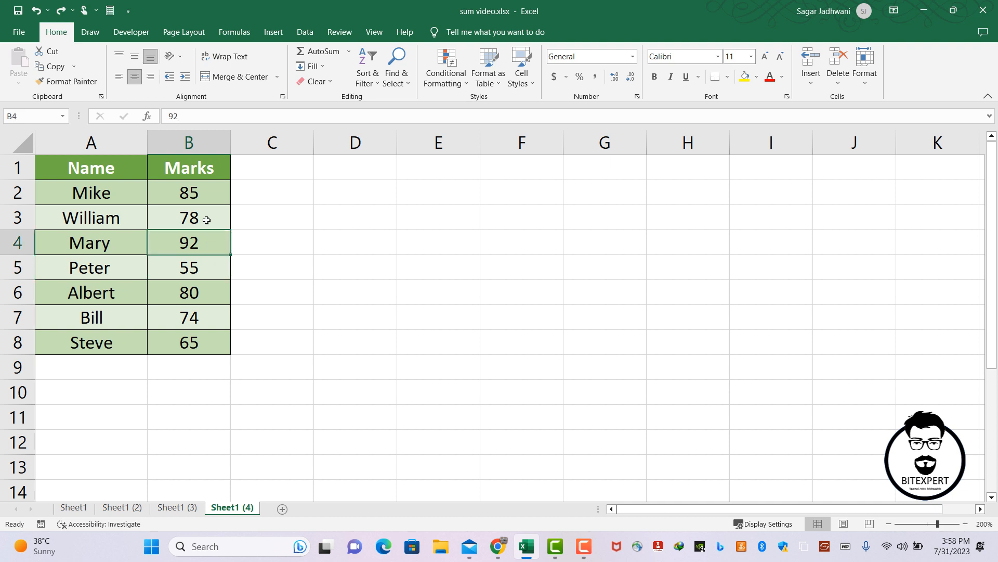
left_click(207, 219)
left_click(202, 271)
left_click(203, 333)
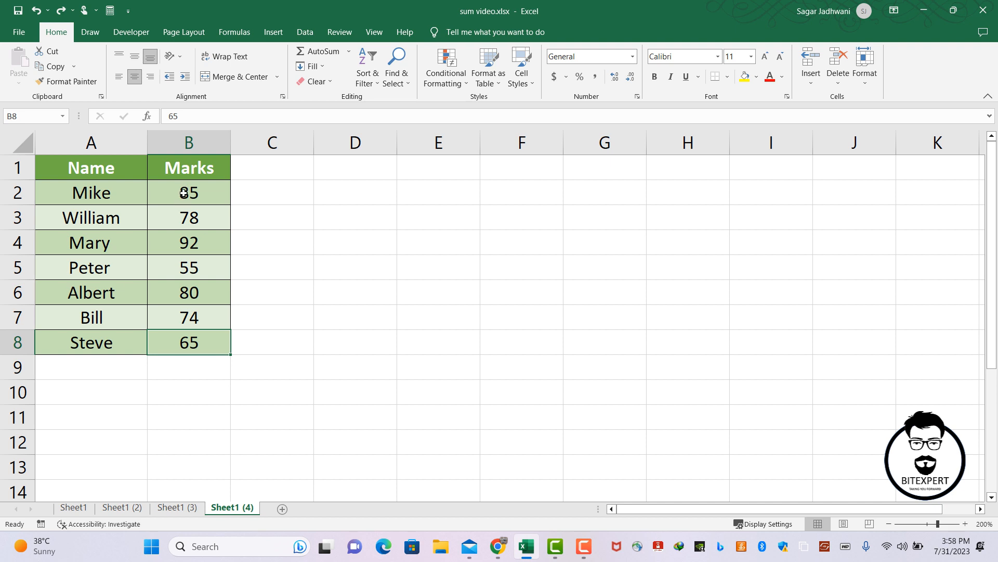
Create a conditional formatting rule for the marks in B2:B8 that formats only the top 3 ranked values.
left_click(184, 194)
left_click_drag(183, 193, 204, 349)
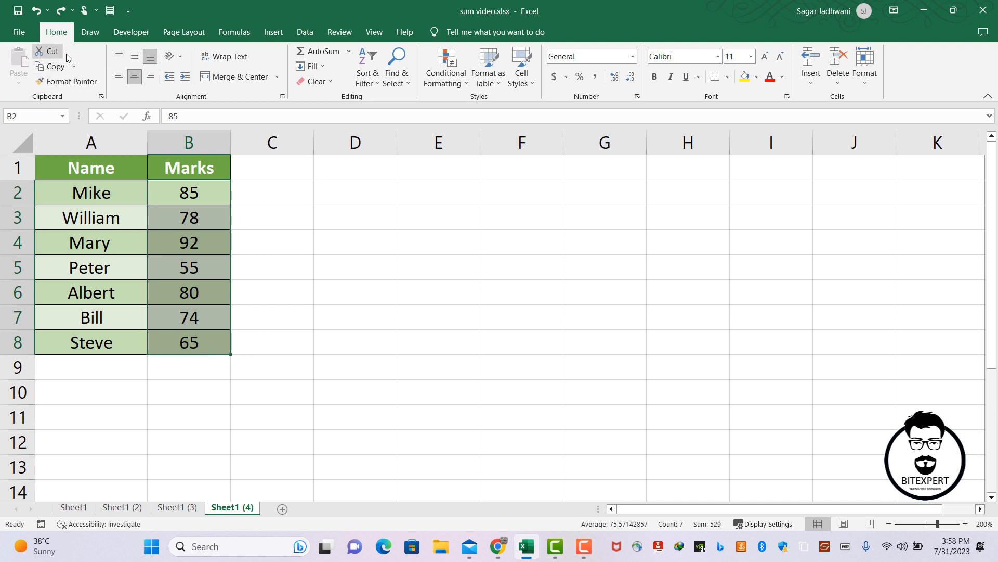
left_click(451, 84)
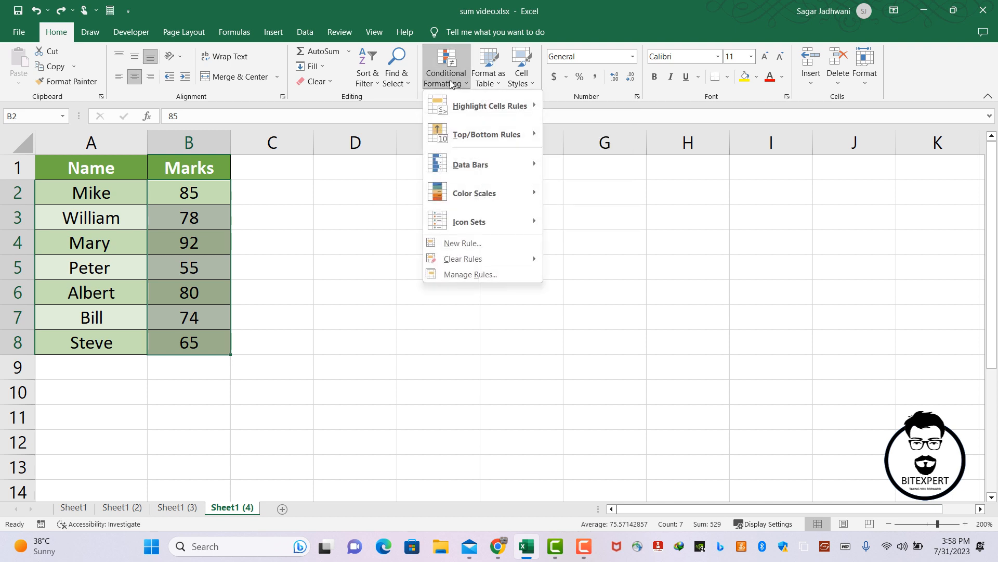
left_click(460, 276)
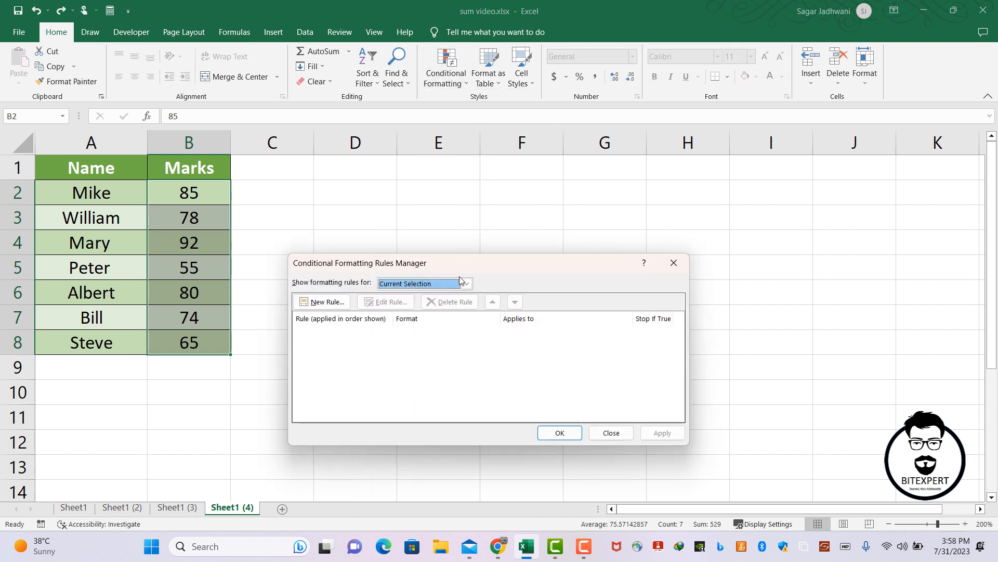
left_click_drag(438, 266, 453, 224)
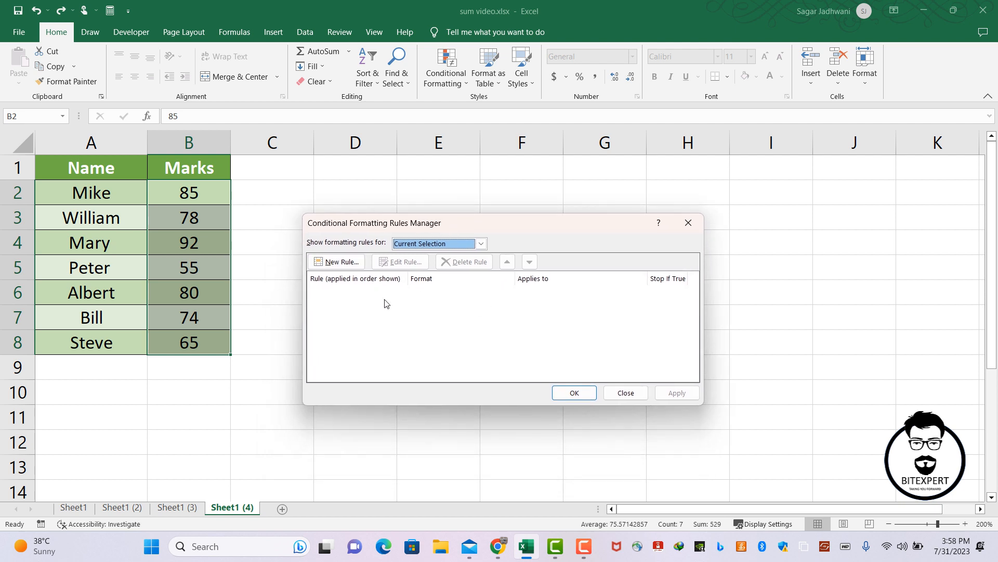
left_click(342, 261)
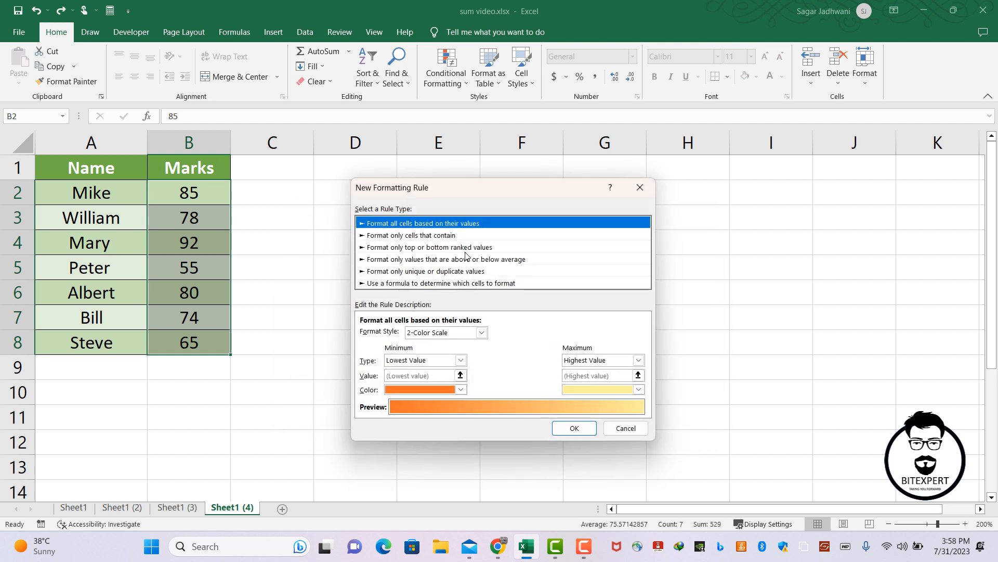
left_click(435, 247)
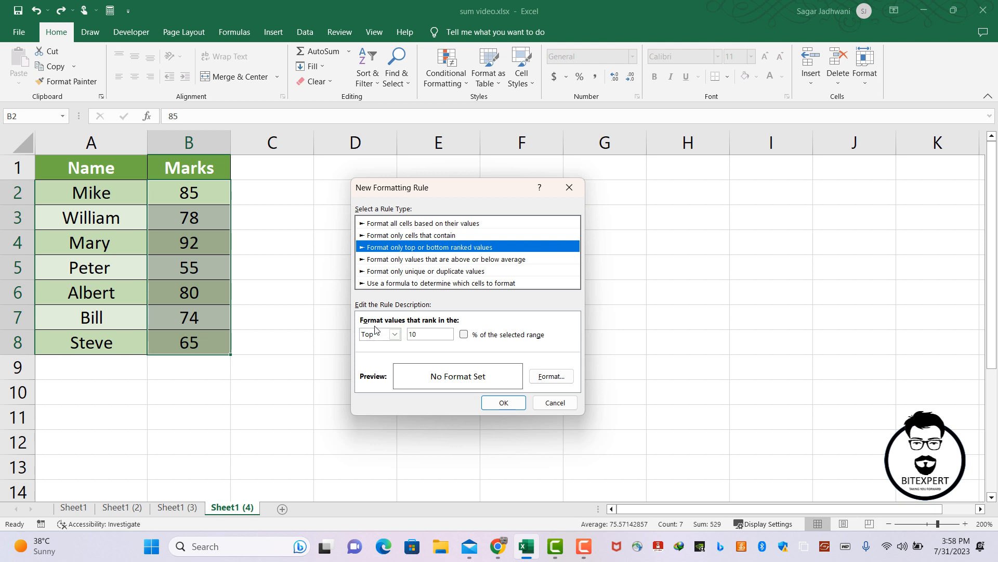
double_click(433, 335)
type("3")
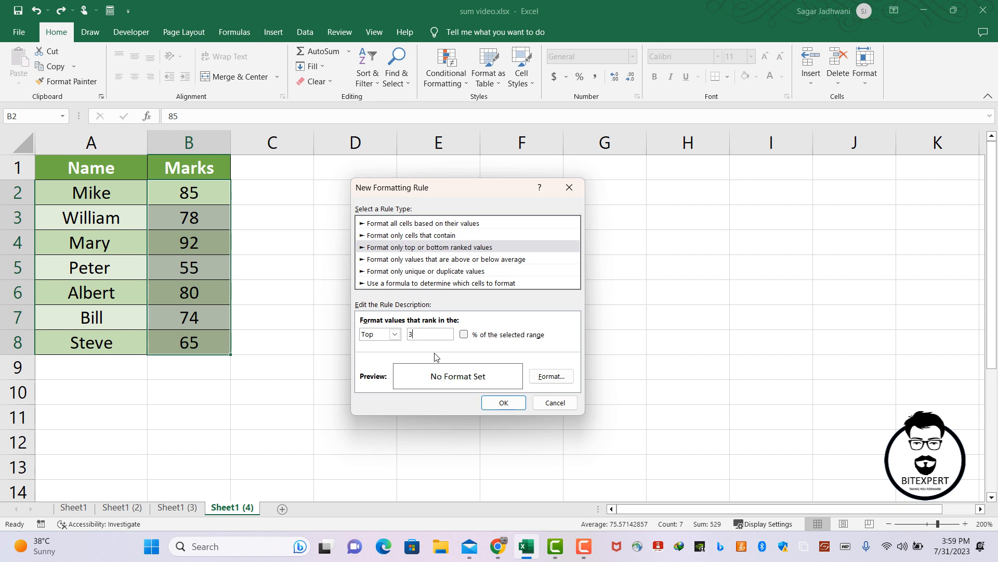
Set the top 3 rule's format to a bold, dark green font.
left_click(545, 378)
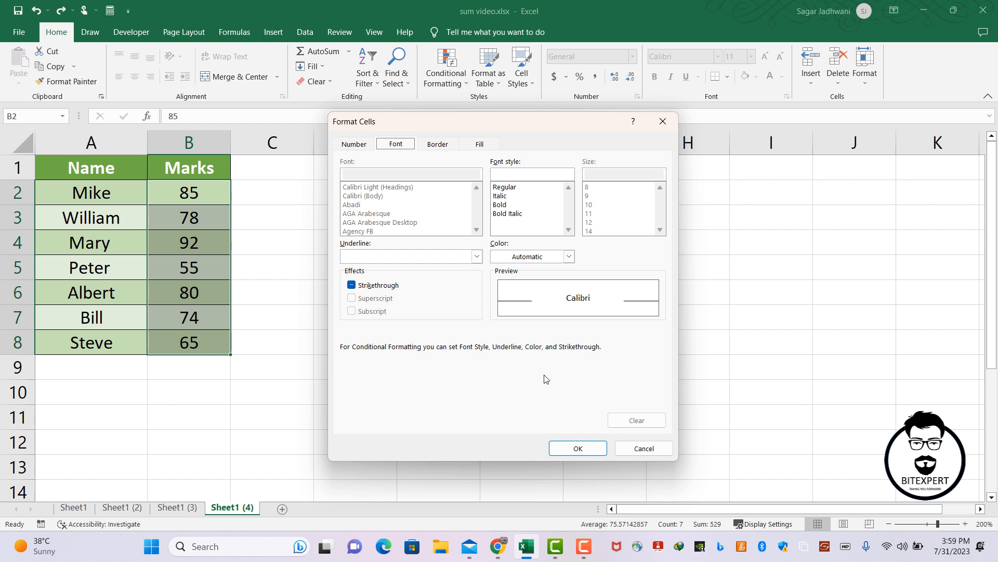
left_click_drag(456, 127, 441, 125)
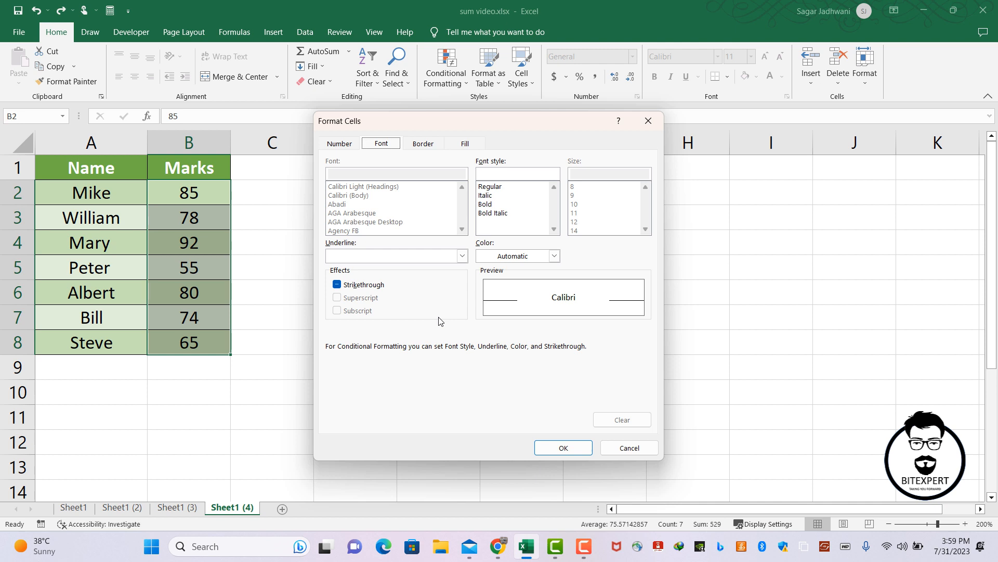
left_click_drag(490, 123, 518, 121)
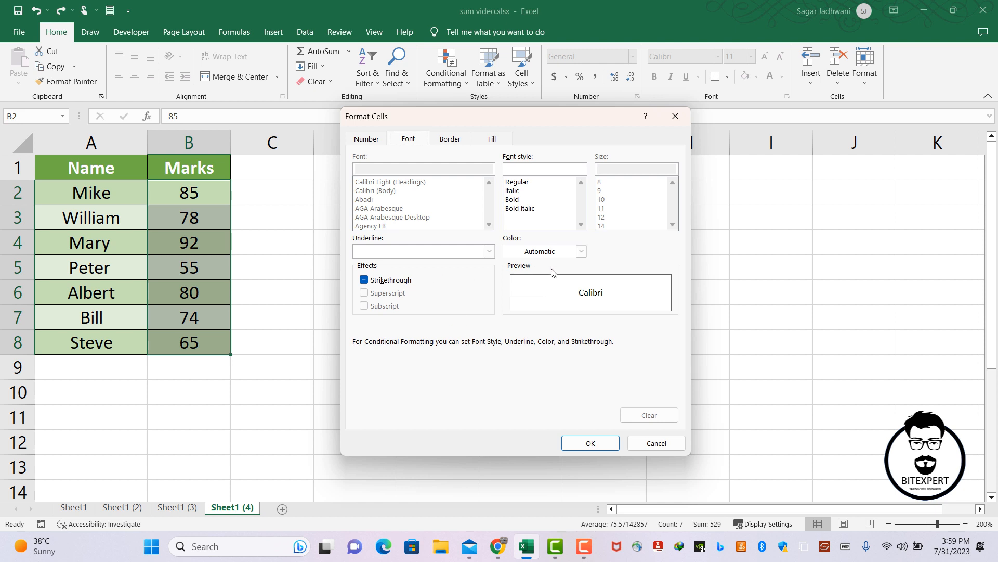
left_click(582, 251)
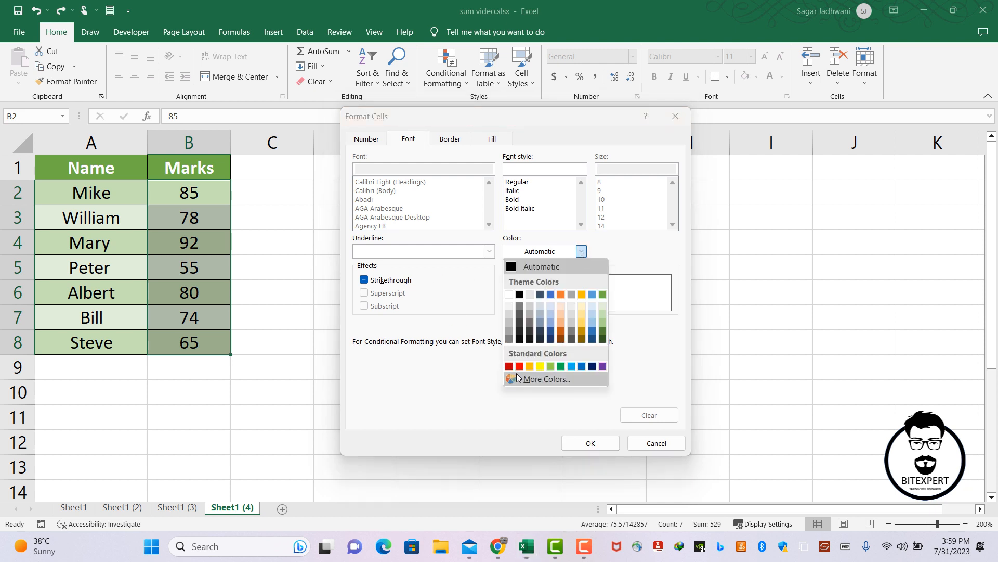
left_click(603, 338)
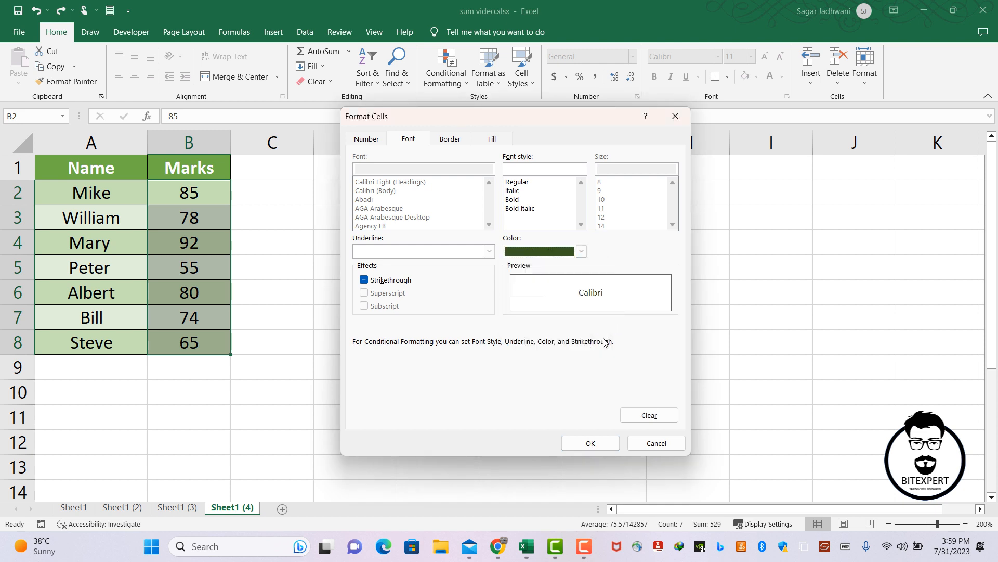
left_click(521, 200)
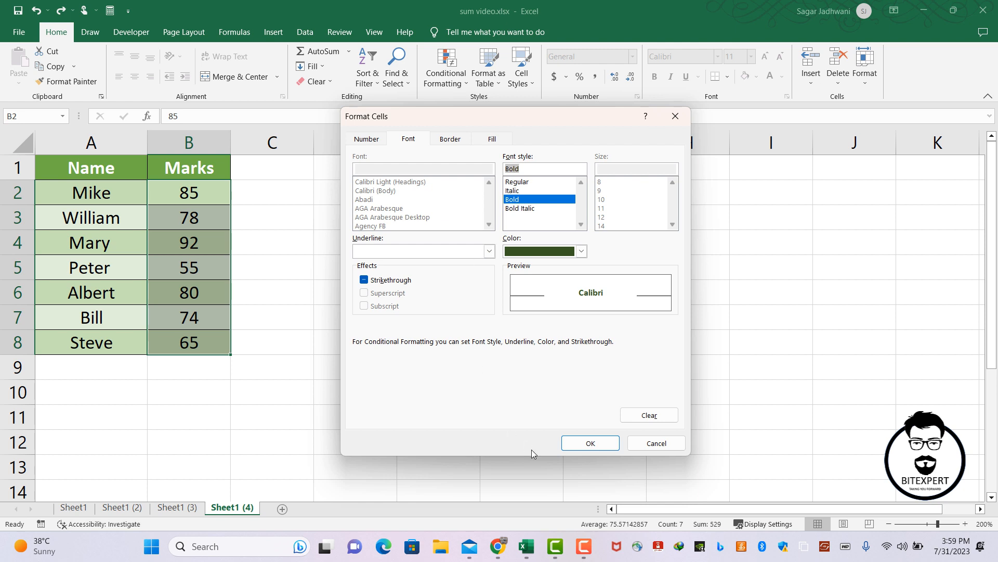
left_click(579, 445)
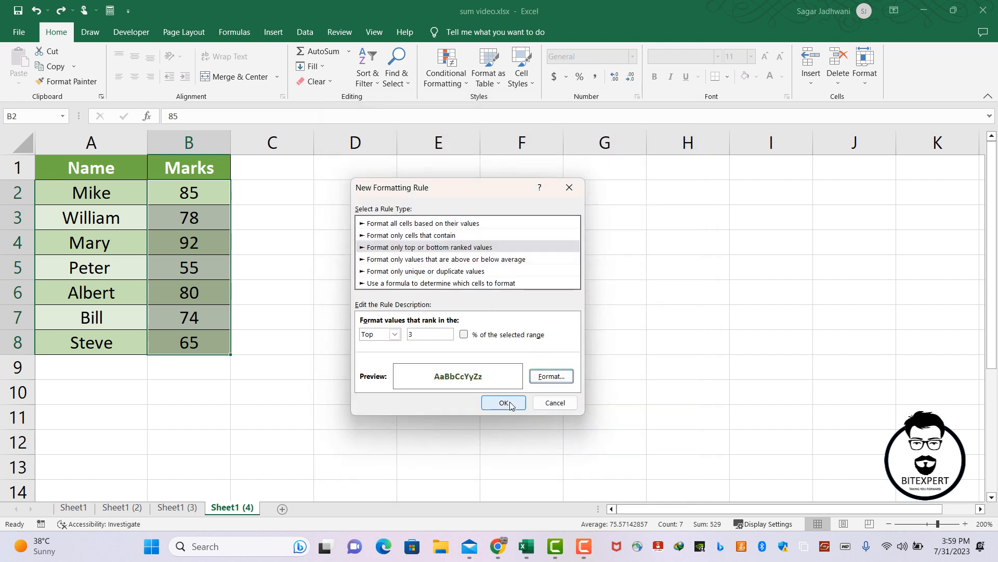
Save the top 3 rule, apply it to the marks in B2:B8 and close the rules manager.
left_click(510, 404)
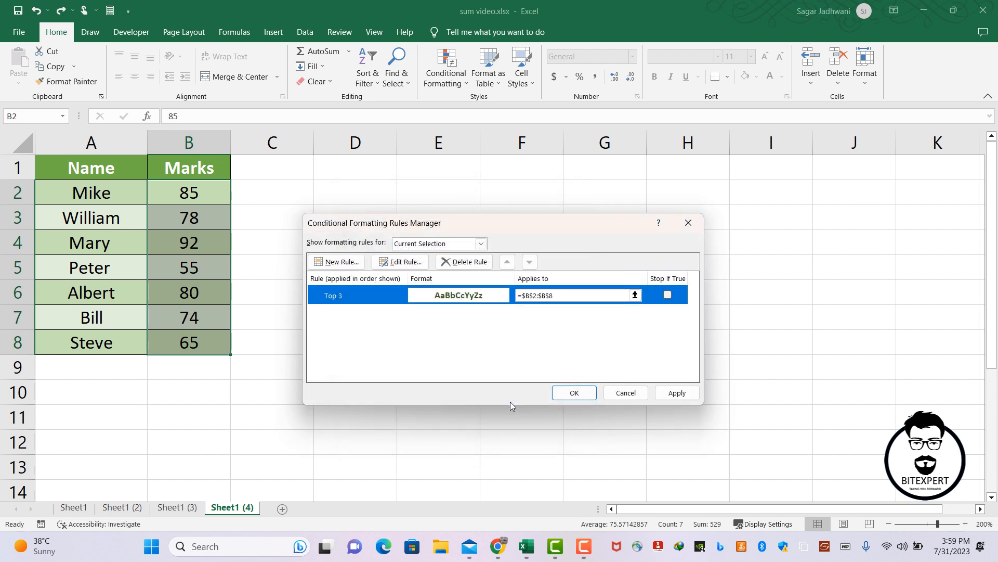
left_click(666, 395)
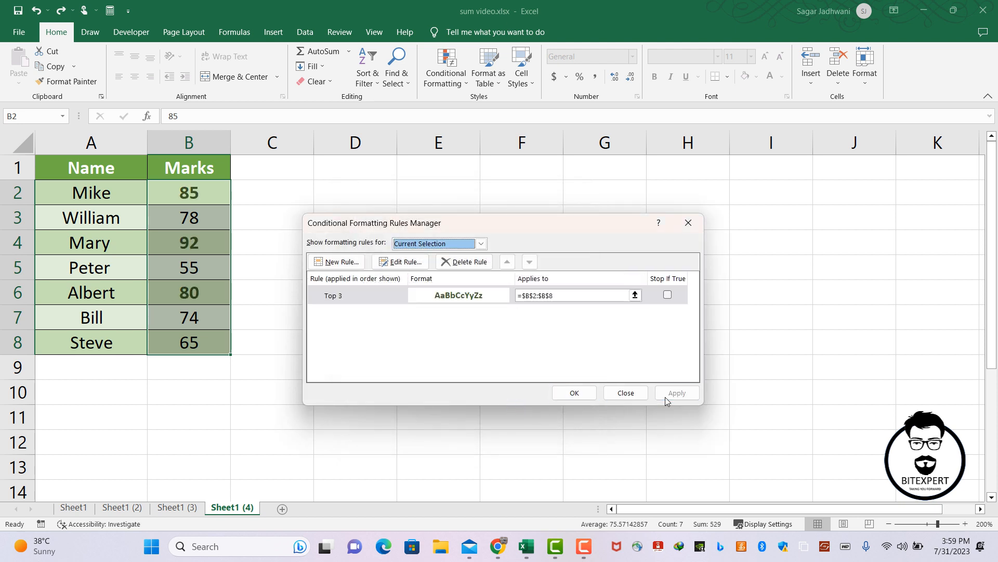
left_click(587, 393)
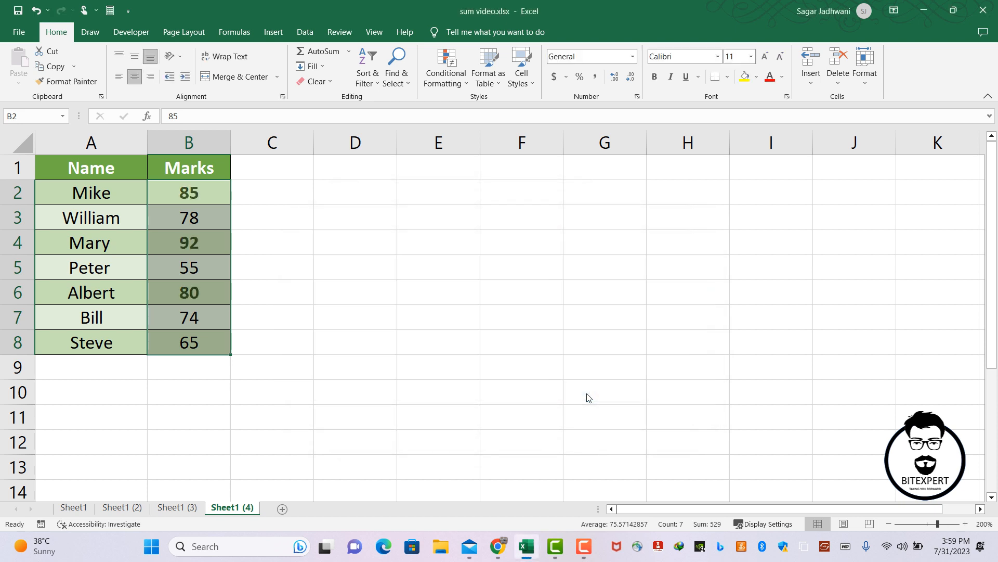
left_click(333, 268)
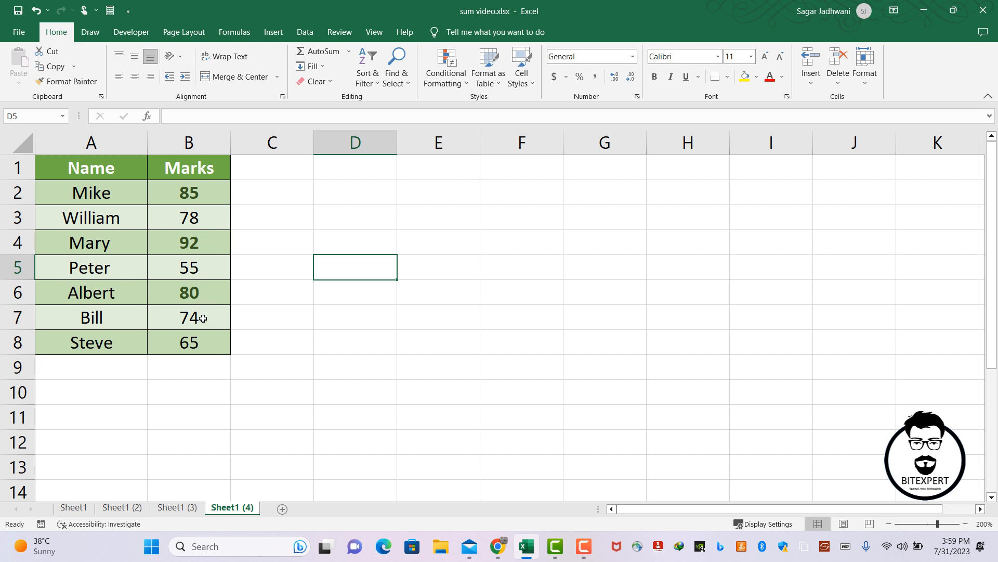
Create a second conditional formatting rule for the marks in B2:B8 that formats only the bottom 3 ranked values.
left_click(195, 194)
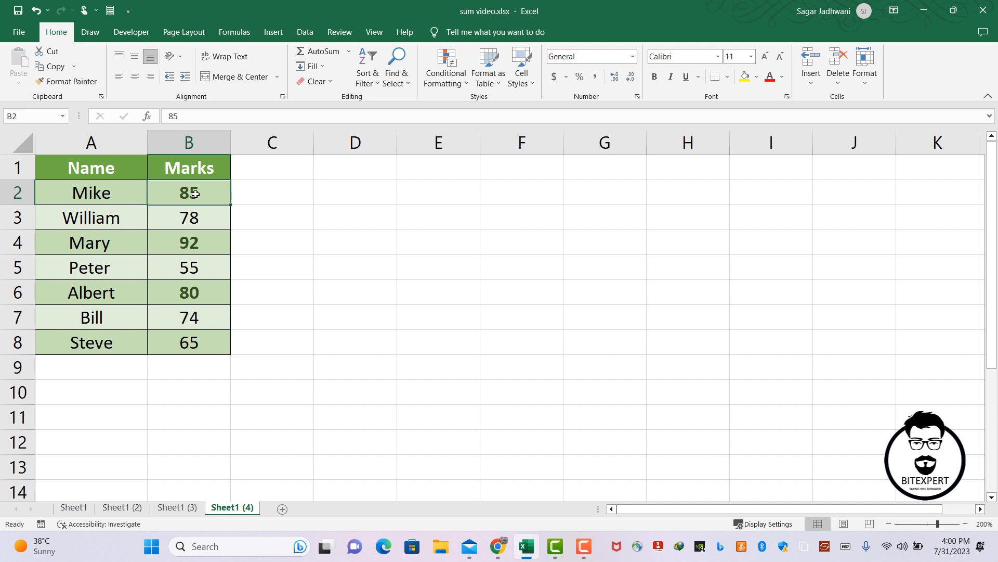
left_click_drag(195, 193, 205, 330)
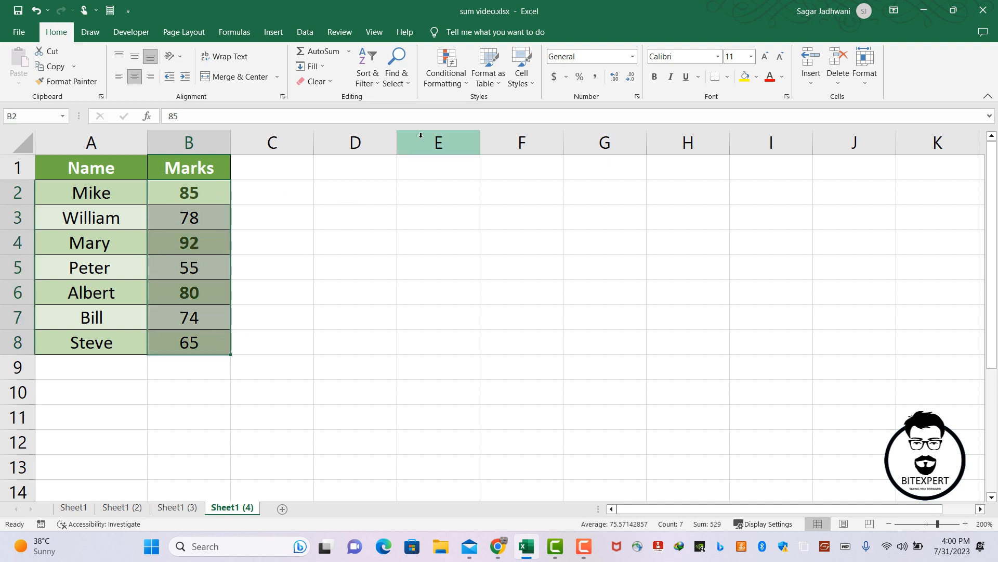
left_click(461, 84)
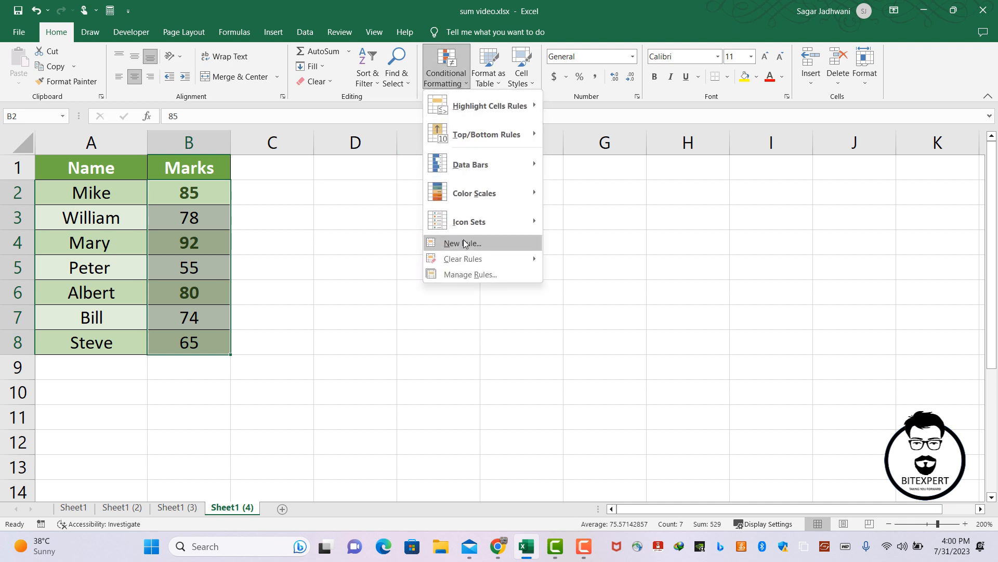
left_click(464, 275)
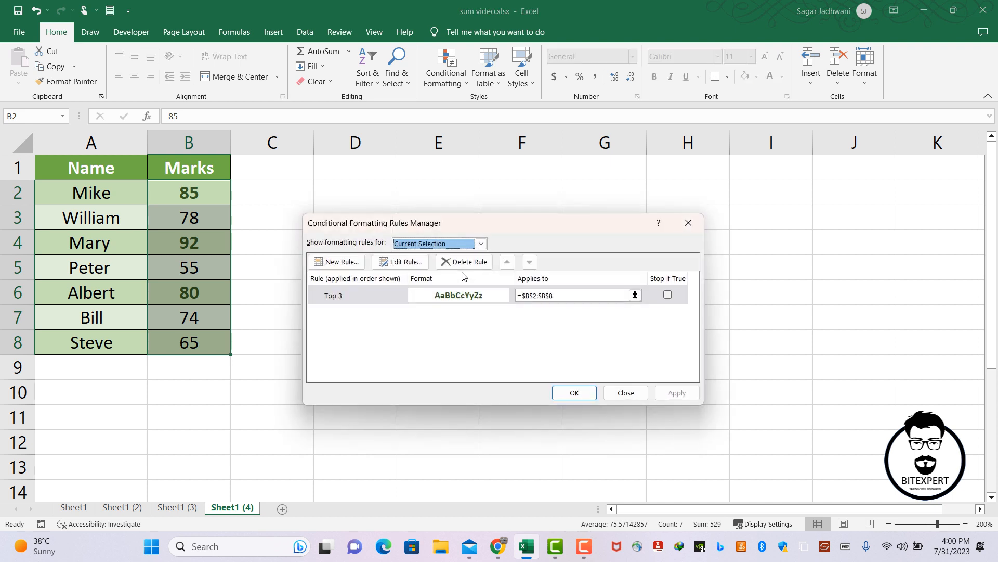
left_click(350, 265)
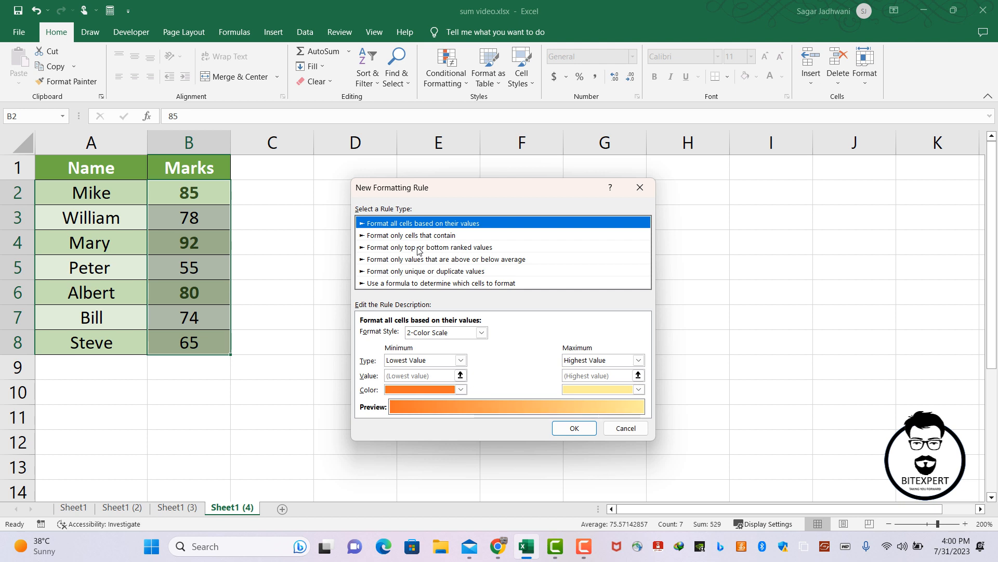
left_click(419, 248)
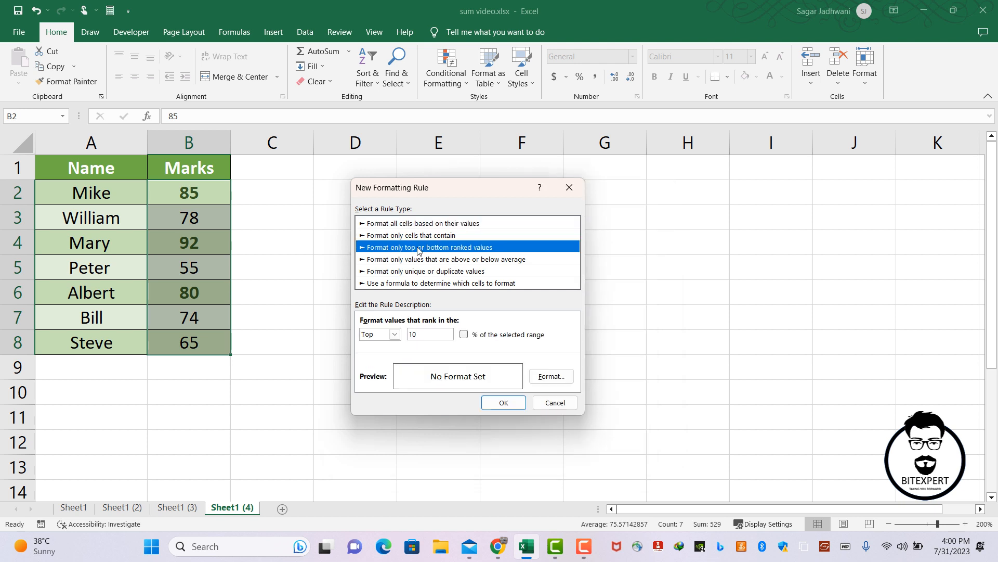
left_click(395, 334)
left_click(385, 355)
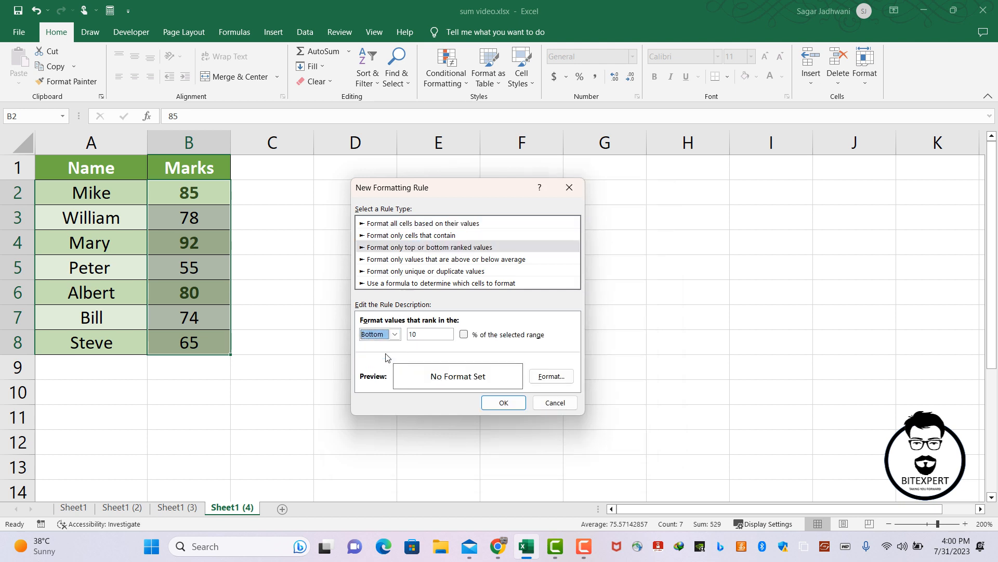
key("Tab")
type("3")
Set the bottom 3 rule's format to a bold, red font.
left_click(543, 382)
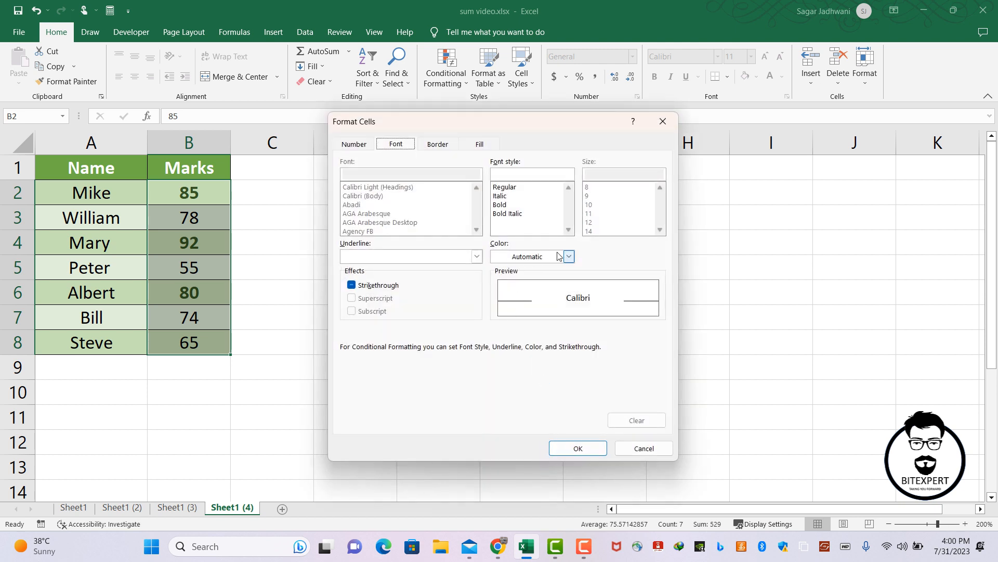
left_click(560, 257)
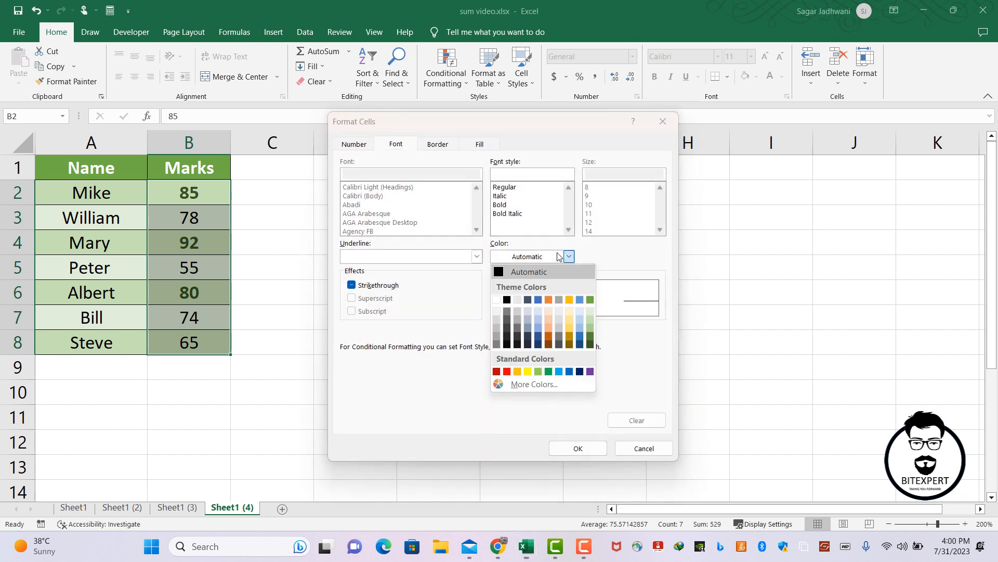
left_click(507, 371)
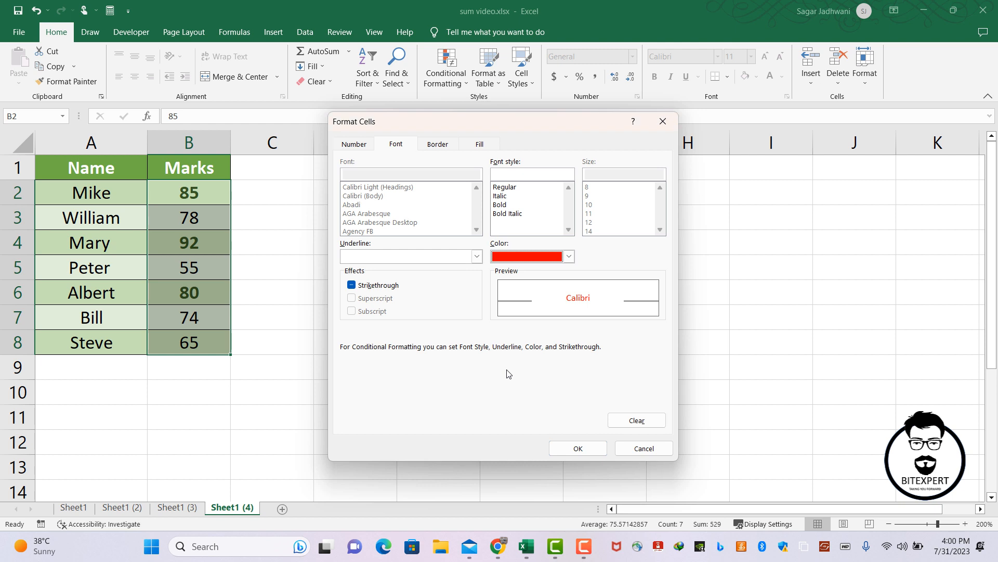
left_click(510, 205)
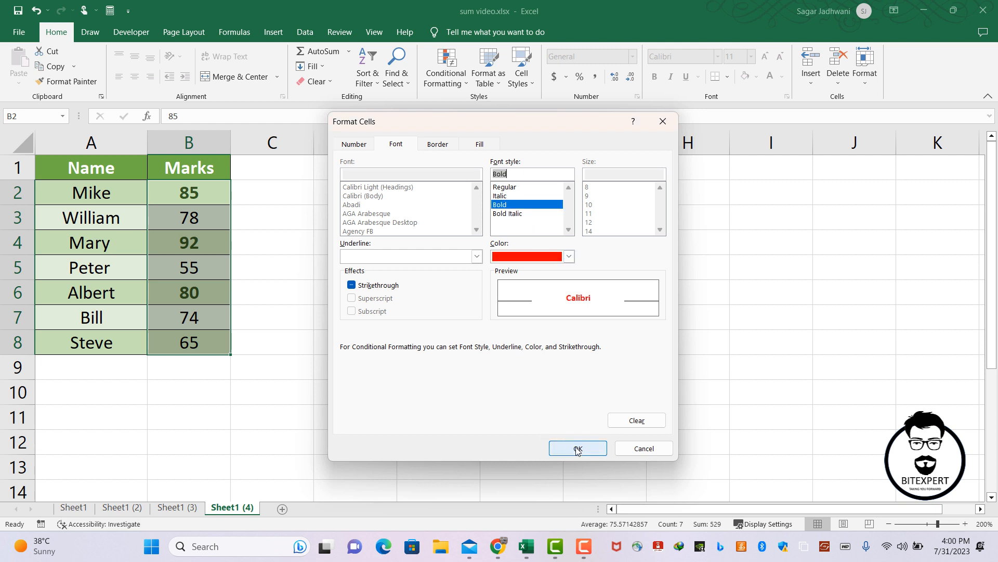
left_click(578, 450)
Save the bottom 3 rule, apply it to the marks in B2:B8 and close the rules manager.
left_click(511, 404)
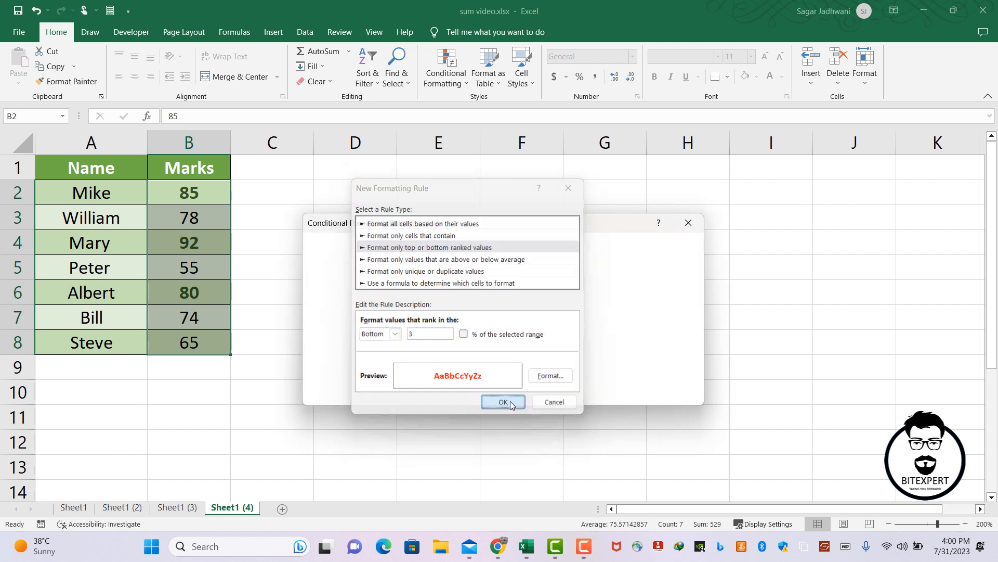
left_click(671, 398)
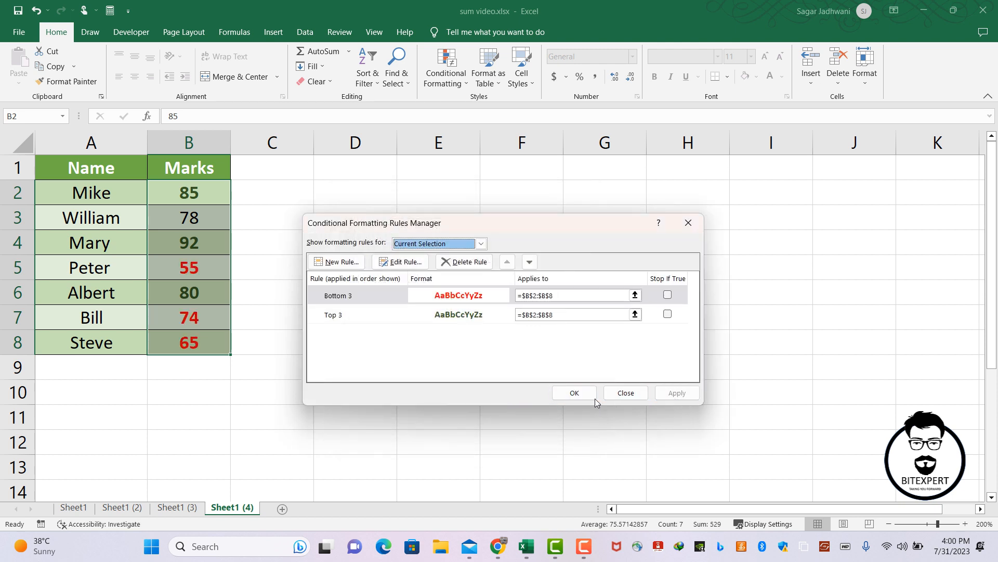
left_click(563, 391)
left_click(433, 347)
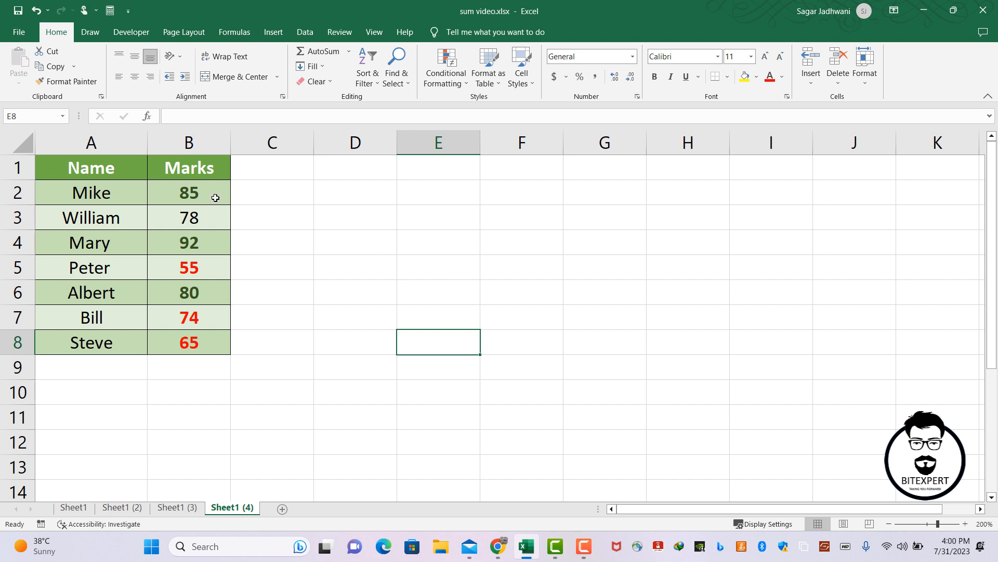
Check the formatting of the marks in B2:B8, looking at the lowest marks in B5, B7 and B8.
left_click_drag(216, 198, 209, 335)
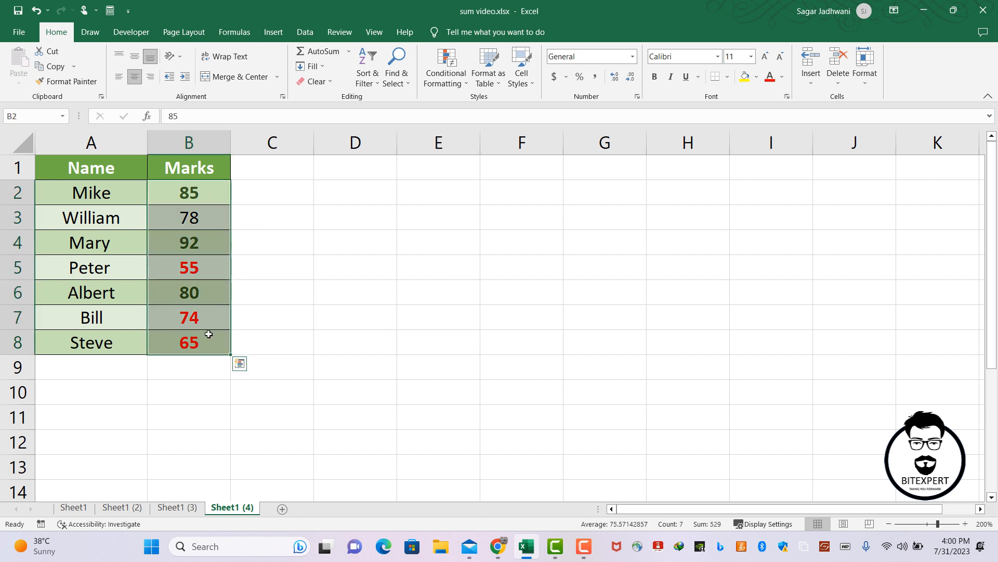
left_click(207, 270)
left_click(191, 324)
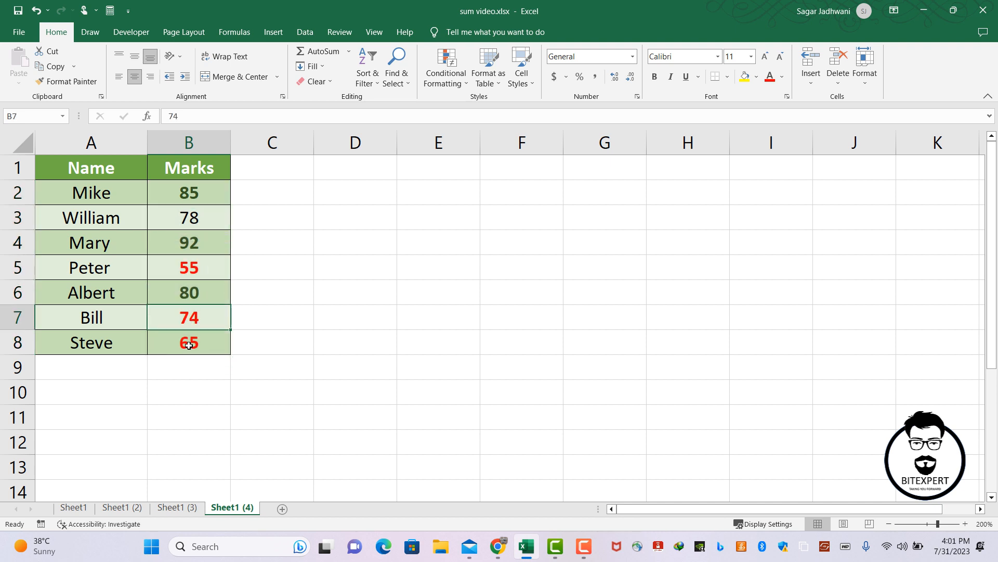
left_click(190, 345)
left_click(198, 321)
left_click_drag(107, 157, 189, 338)
left_click(340, 357)
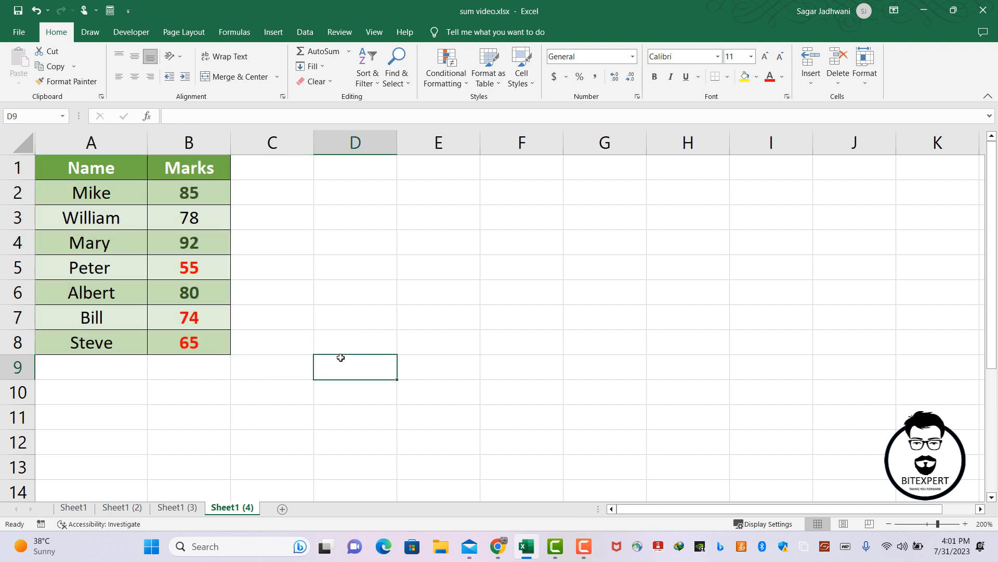